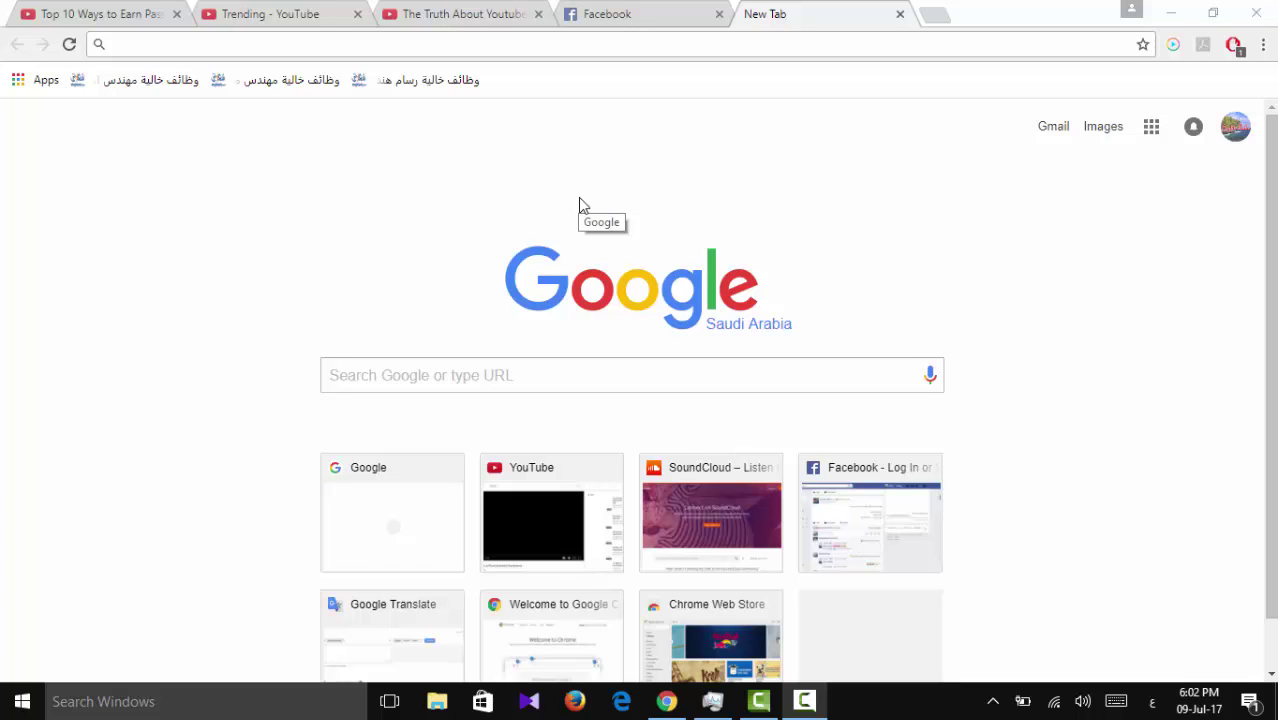
- Switch the keyboard to English and open google.com in Chrome
click(503, 50)
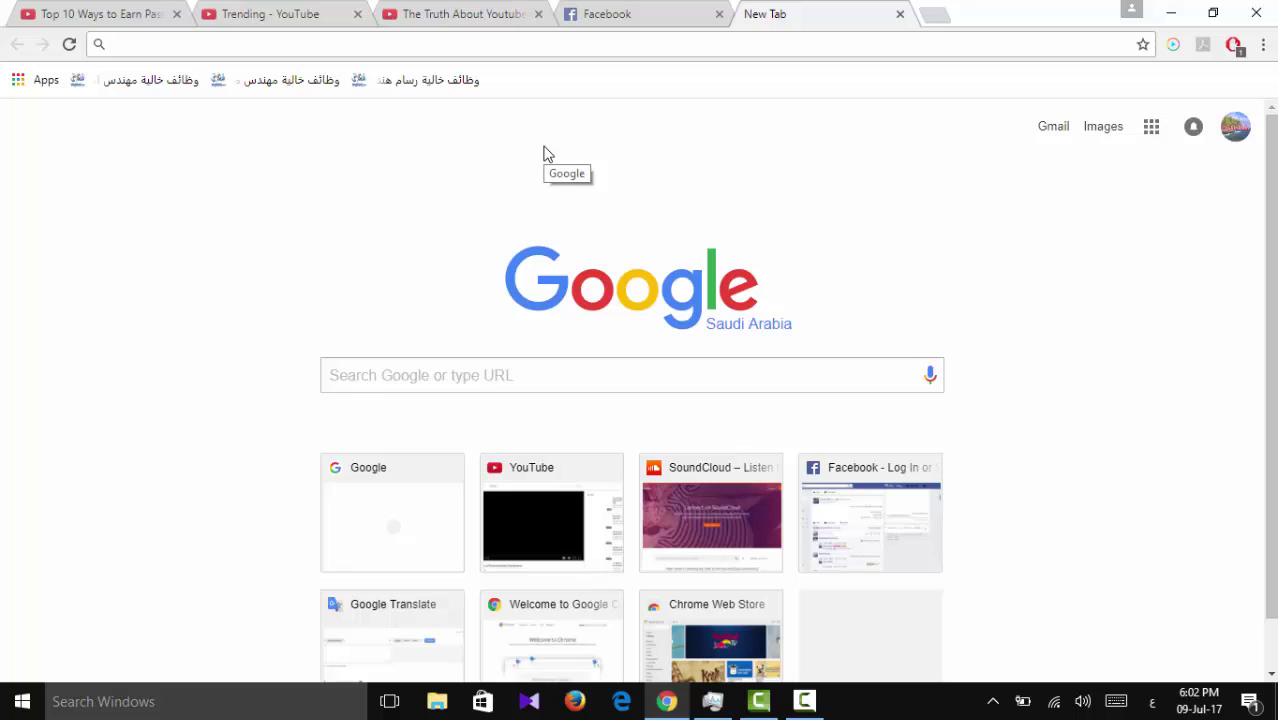
text(صص)
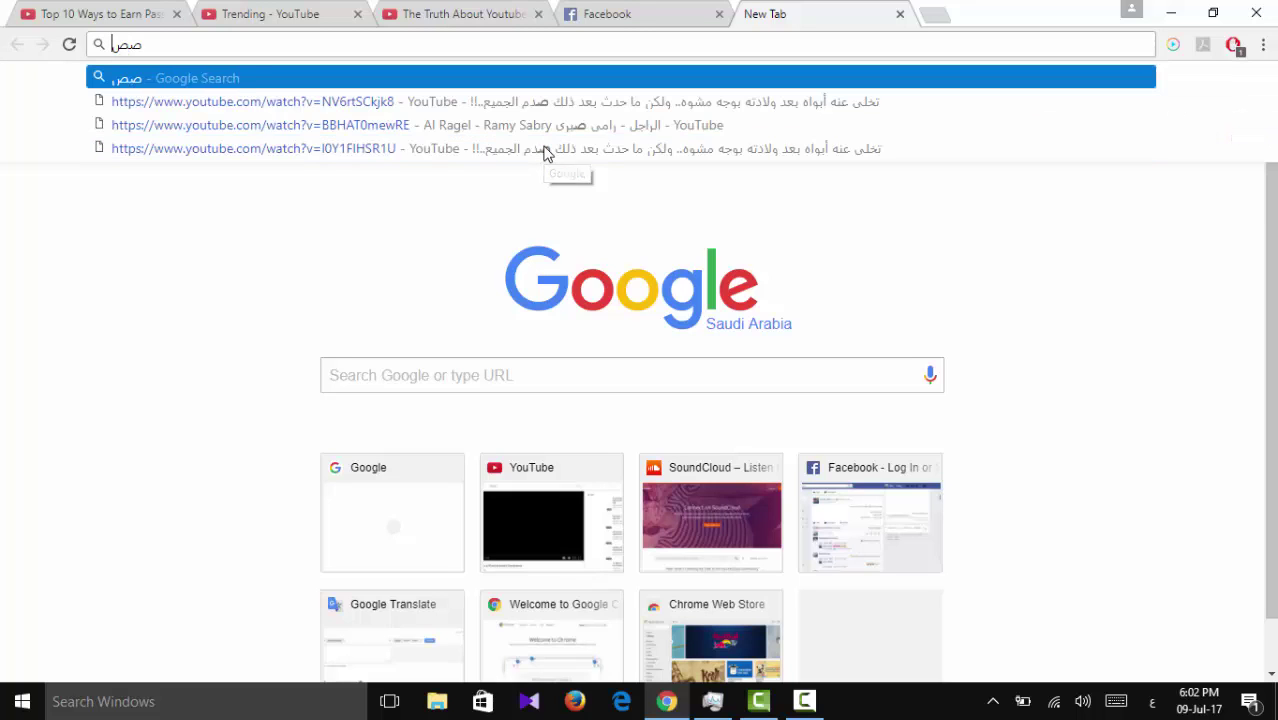
key(BackSpace)
key(BackSpace)
key(alt+shift)
text(www.google.com)
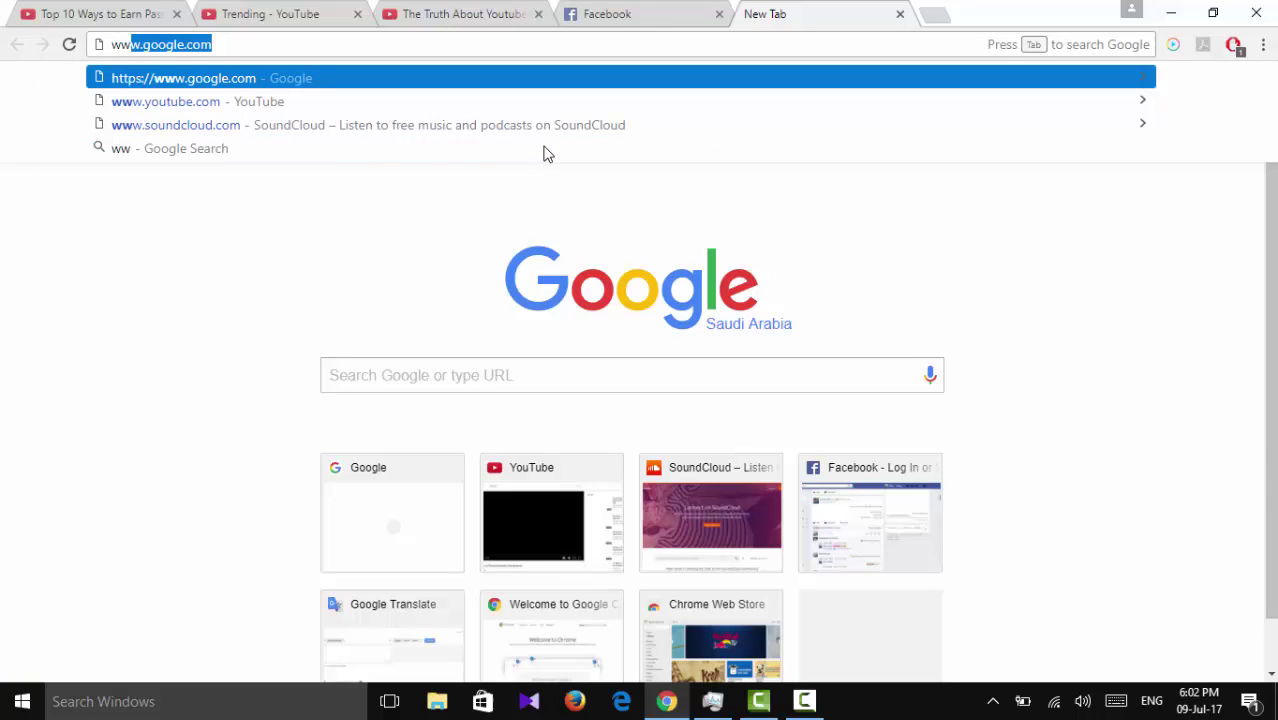
key(Return)
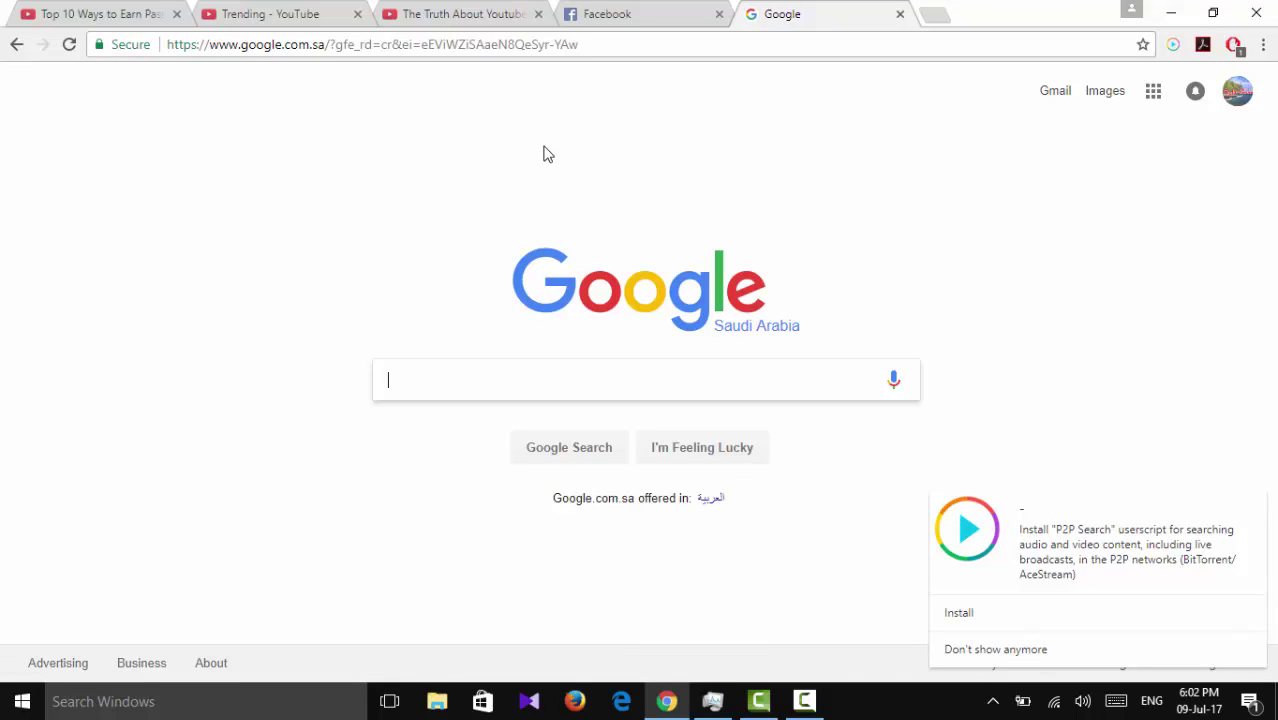
- Search Google for 'subtitle workshop' using the autocomplete suggestion
text(su)
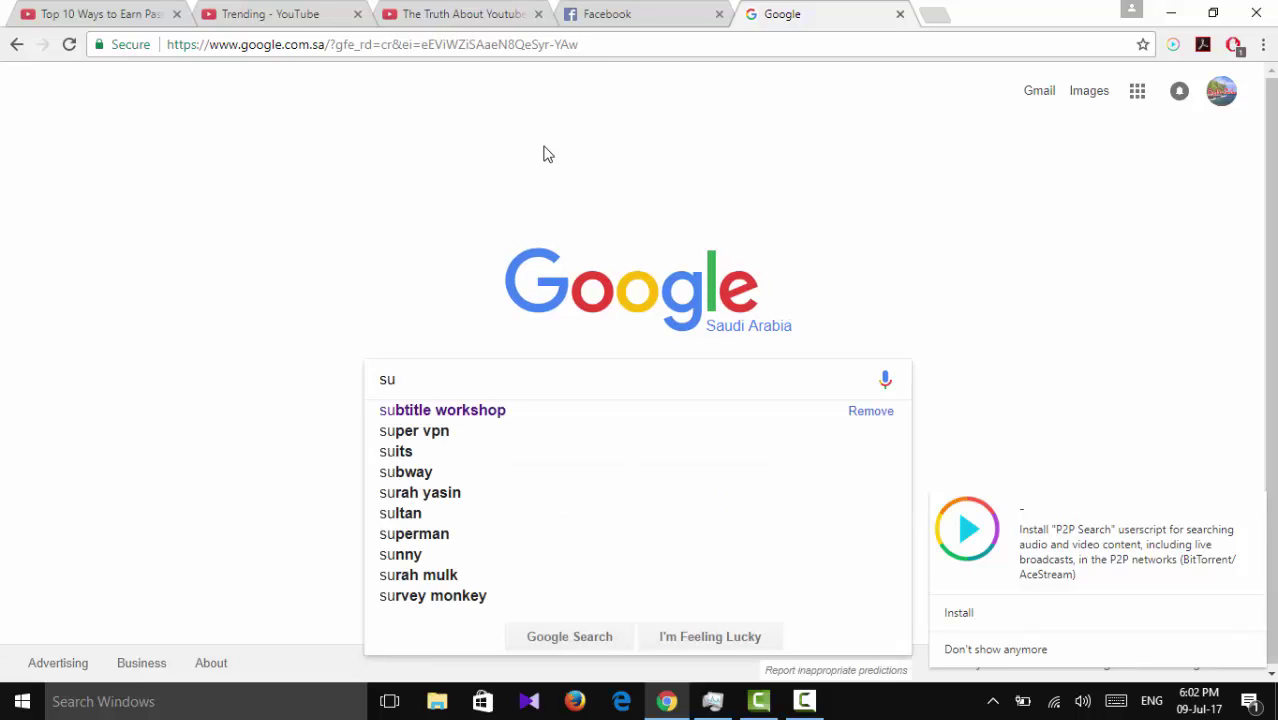
text(b)
key(Down)
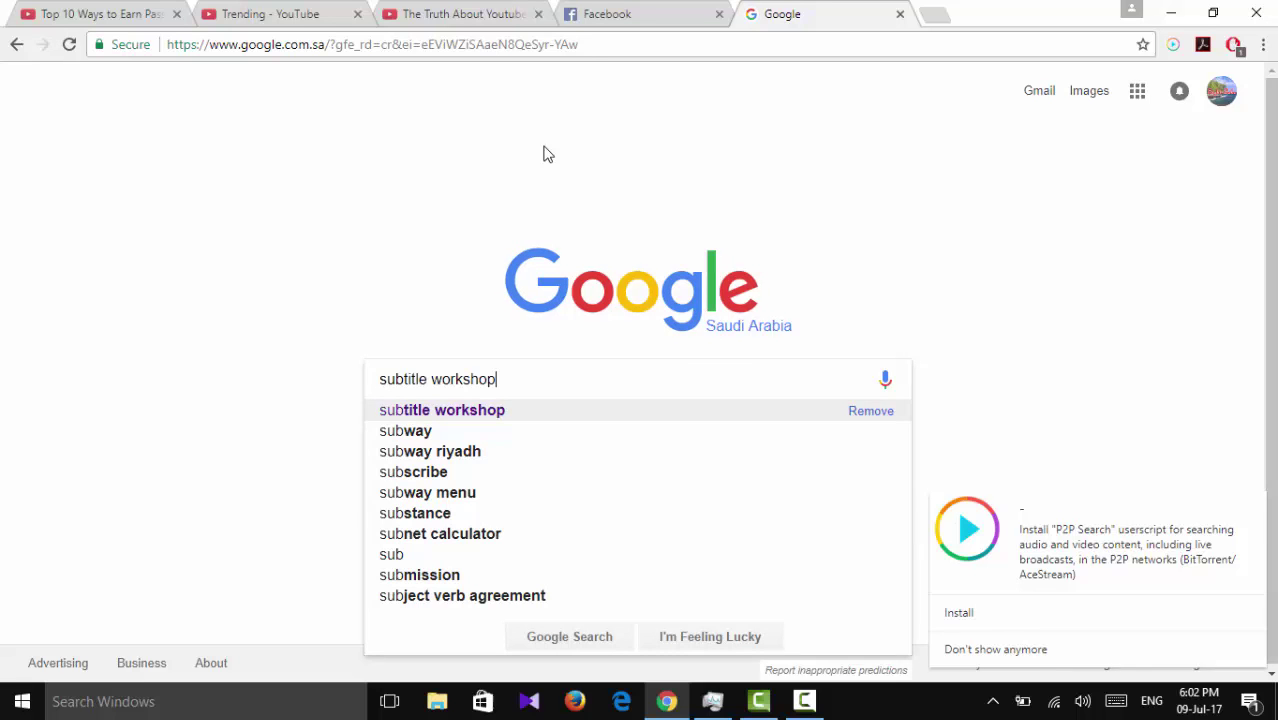
key(Return)
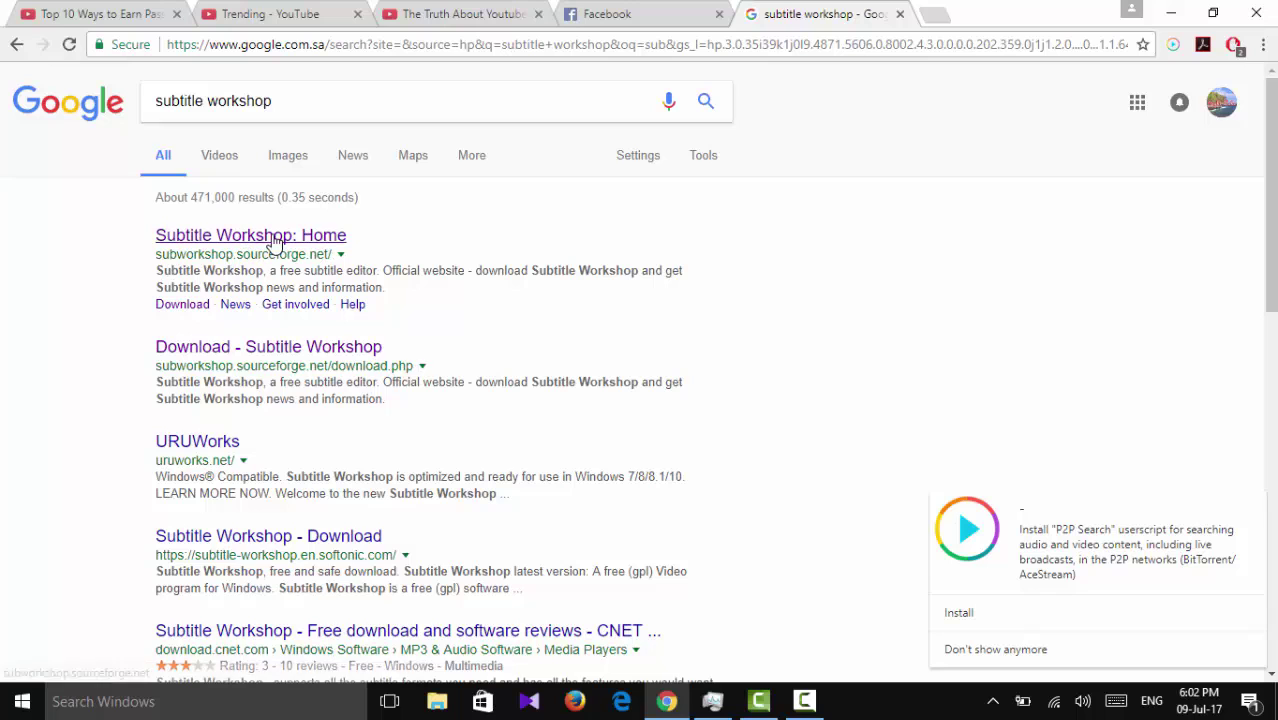
- From the Subtitle Workshop home page's Download section, download the 6.0b (build 131121) installer
click(336, 237)
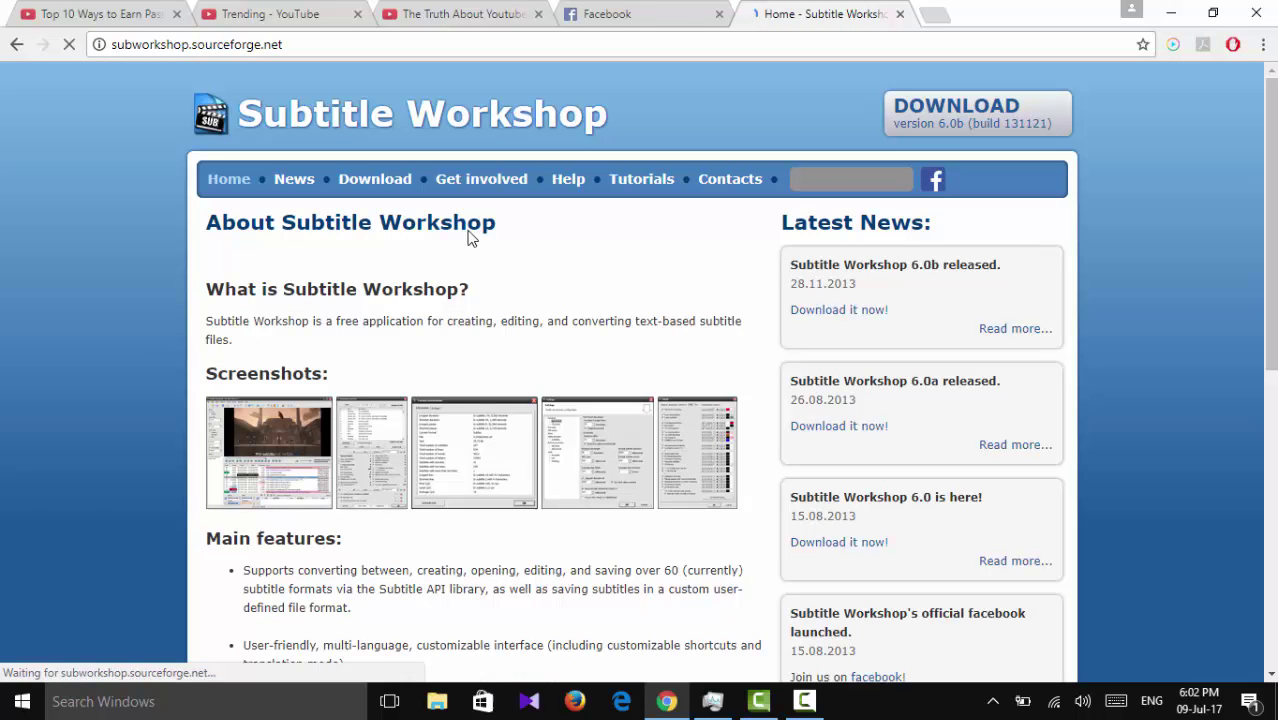
click(372, 178)
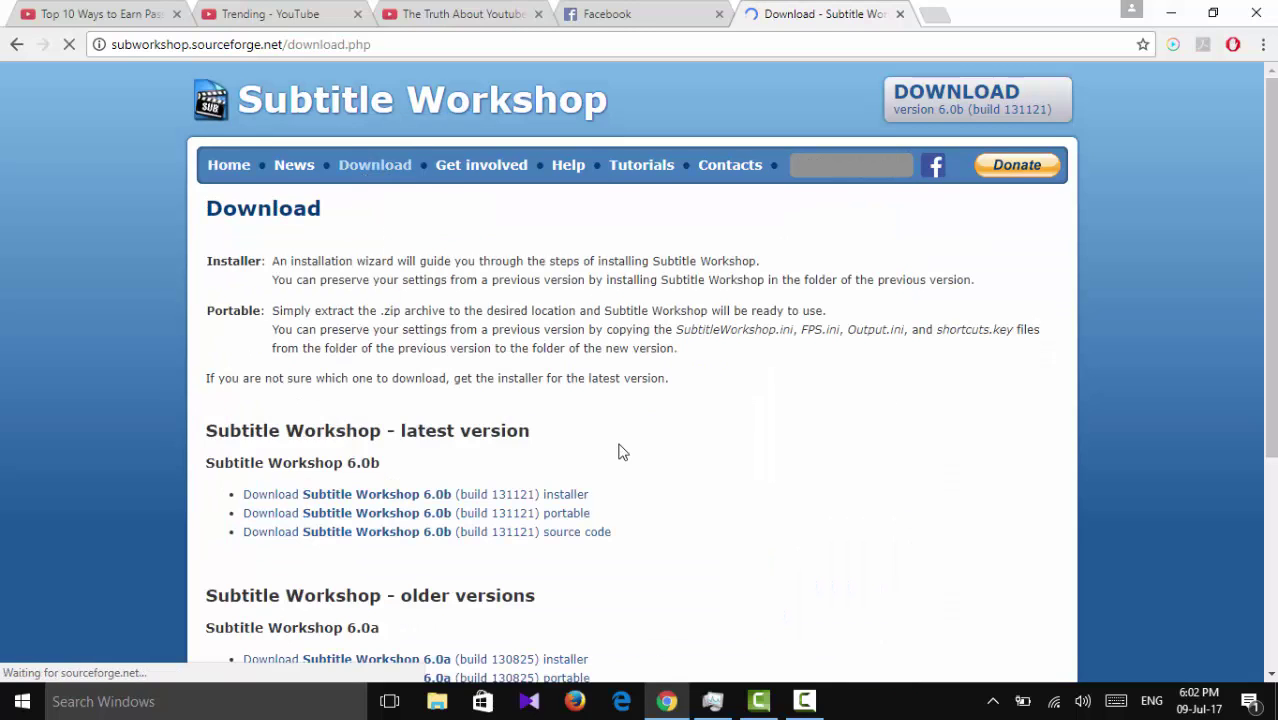
scroll(619, 450, down, 4)
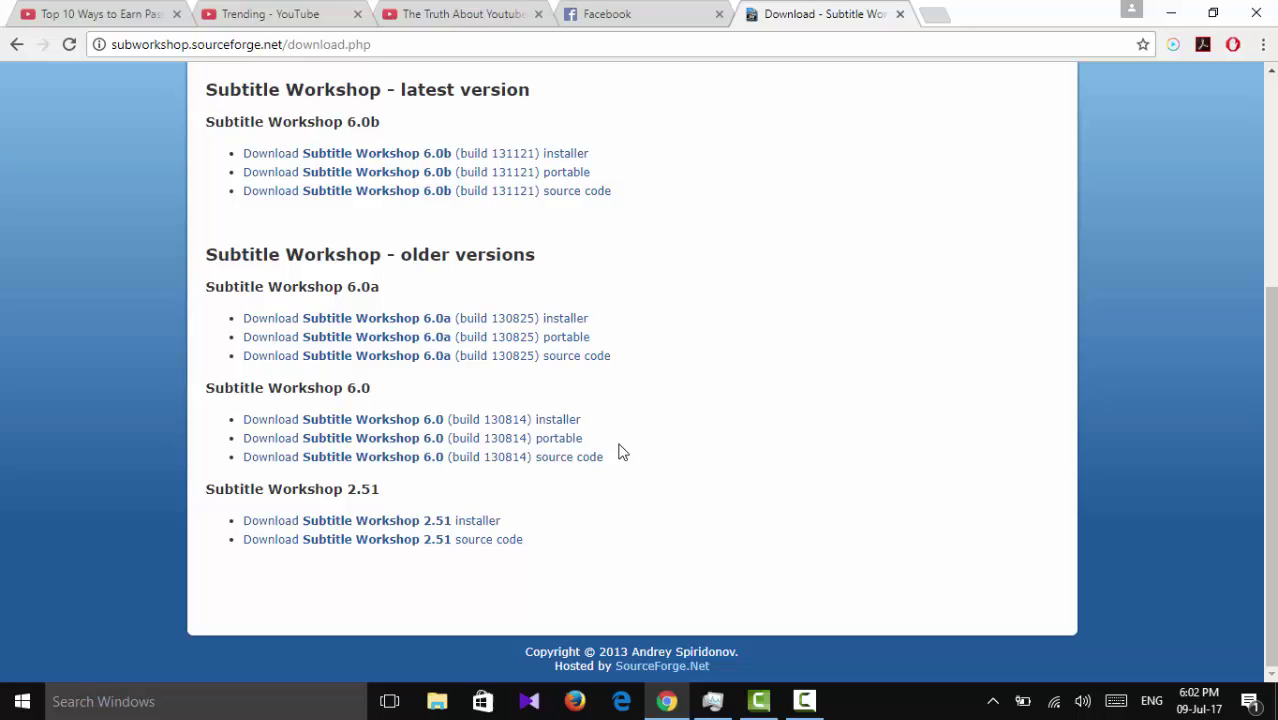
scroll(604, 273, up, 2)
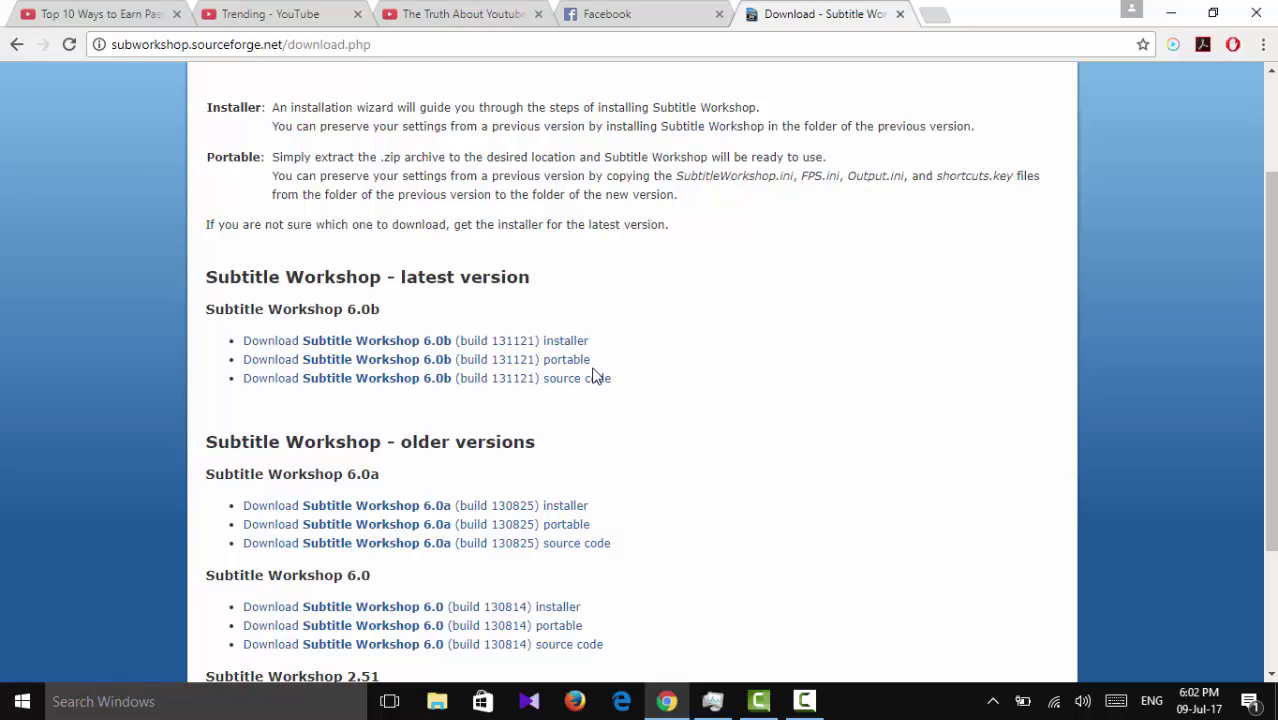
click(433, 340)
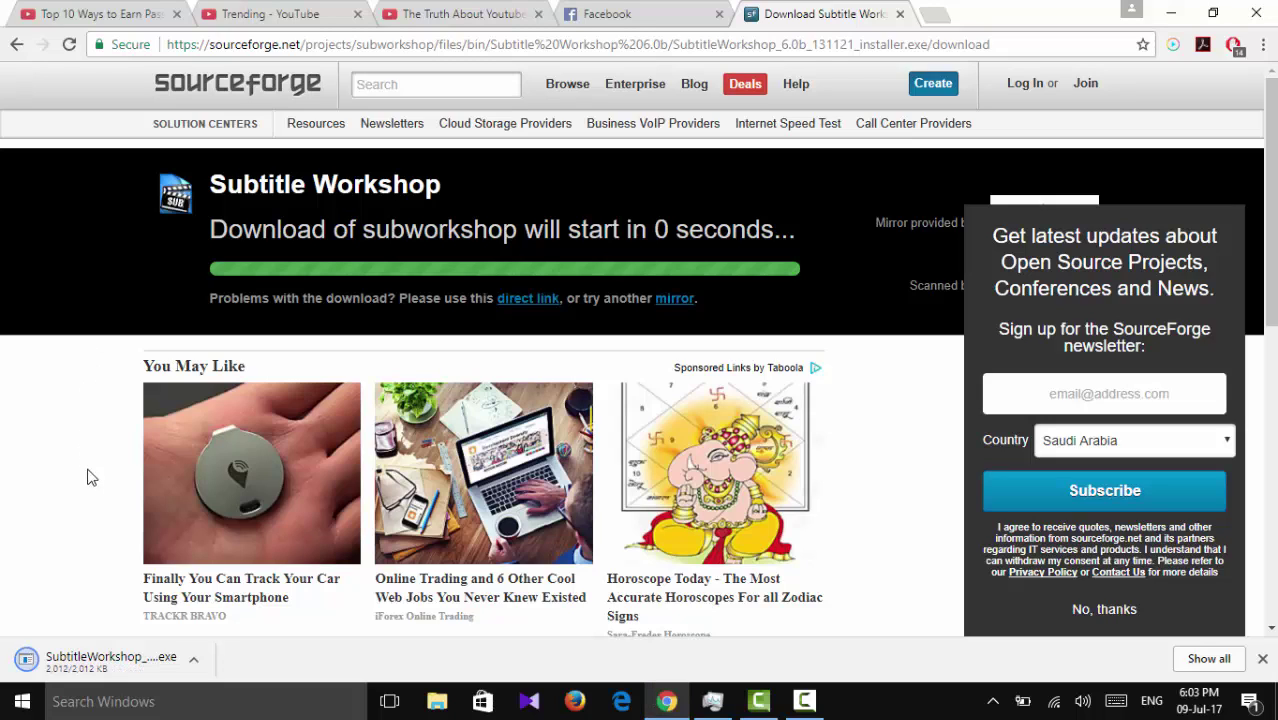
- Show the downloaded 6.0b installer in its Downloads folder
click(194, 662)
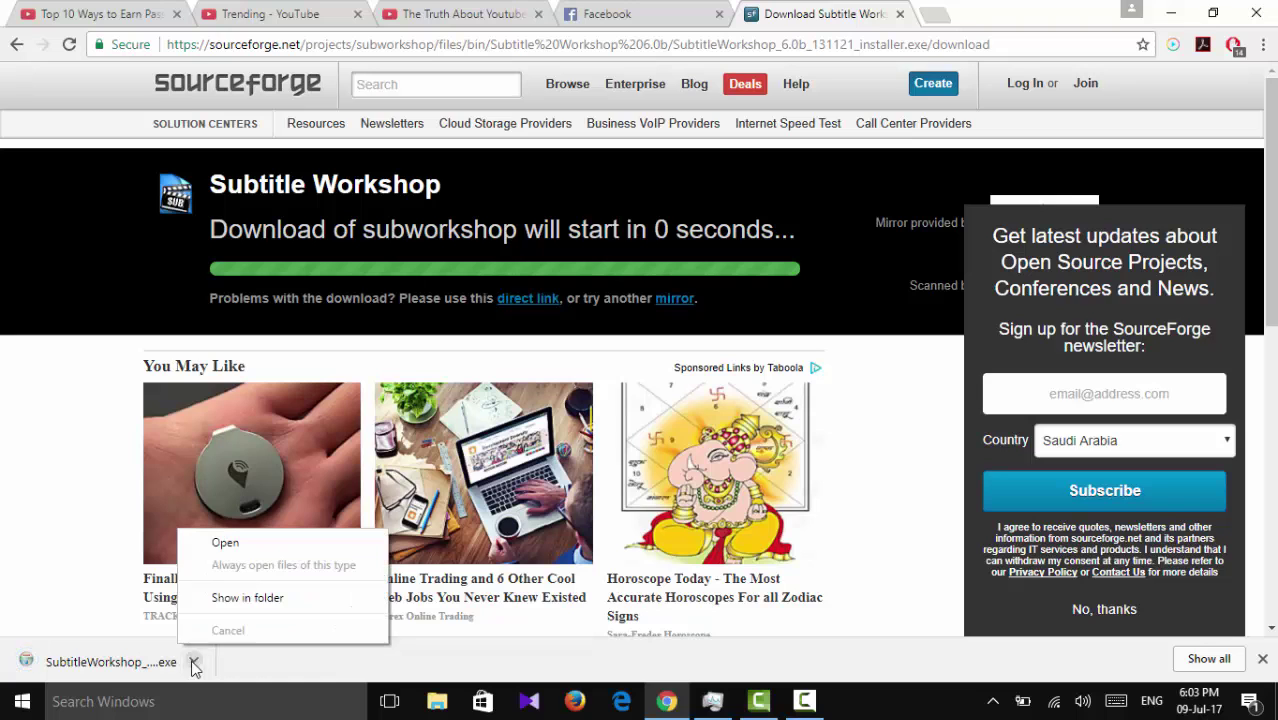
click(241, 598)
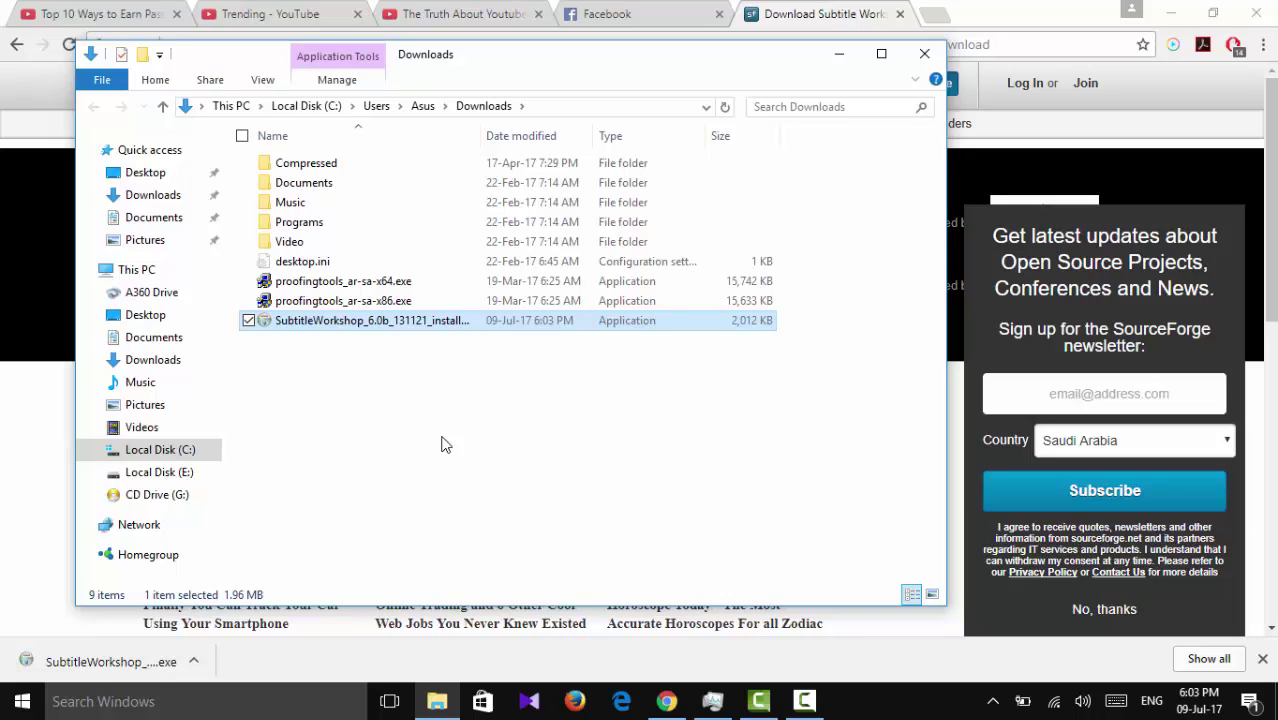
- Select Subtitle Workshop 6.0 in Programs and Features and run its uninstaller to completion
click(804, 700)
click(1187, 617)
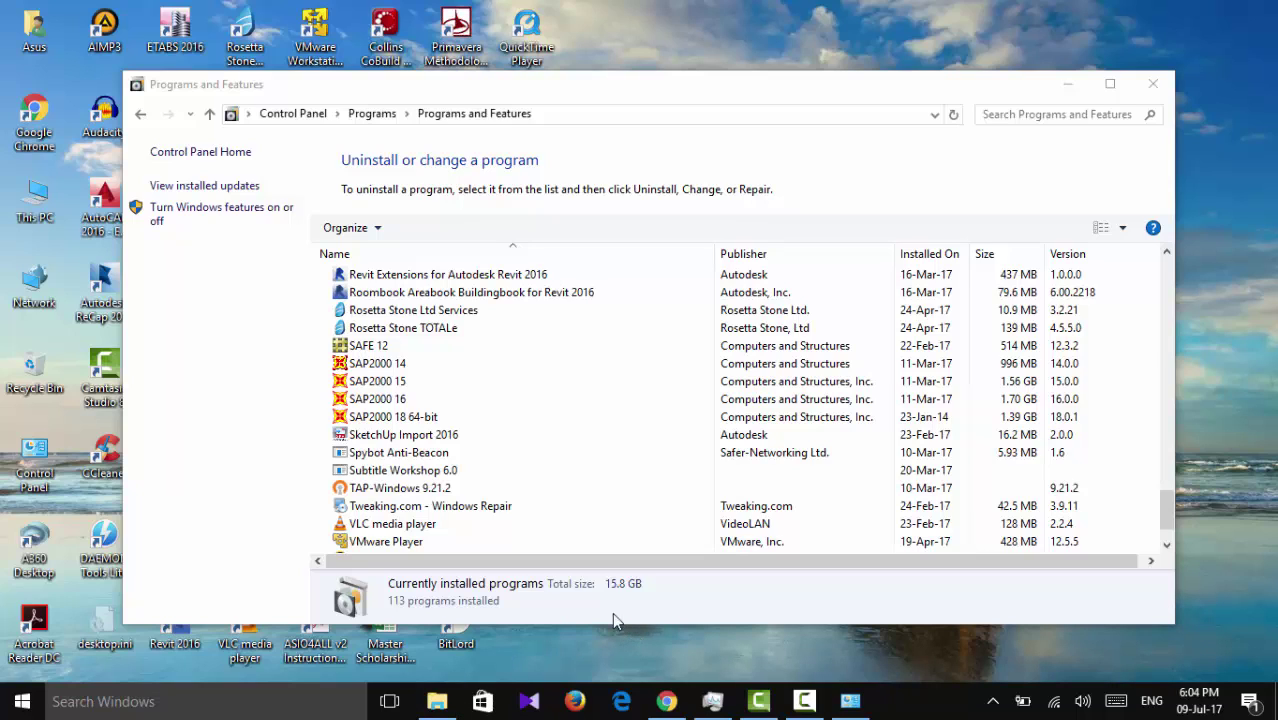
click(506, 472)
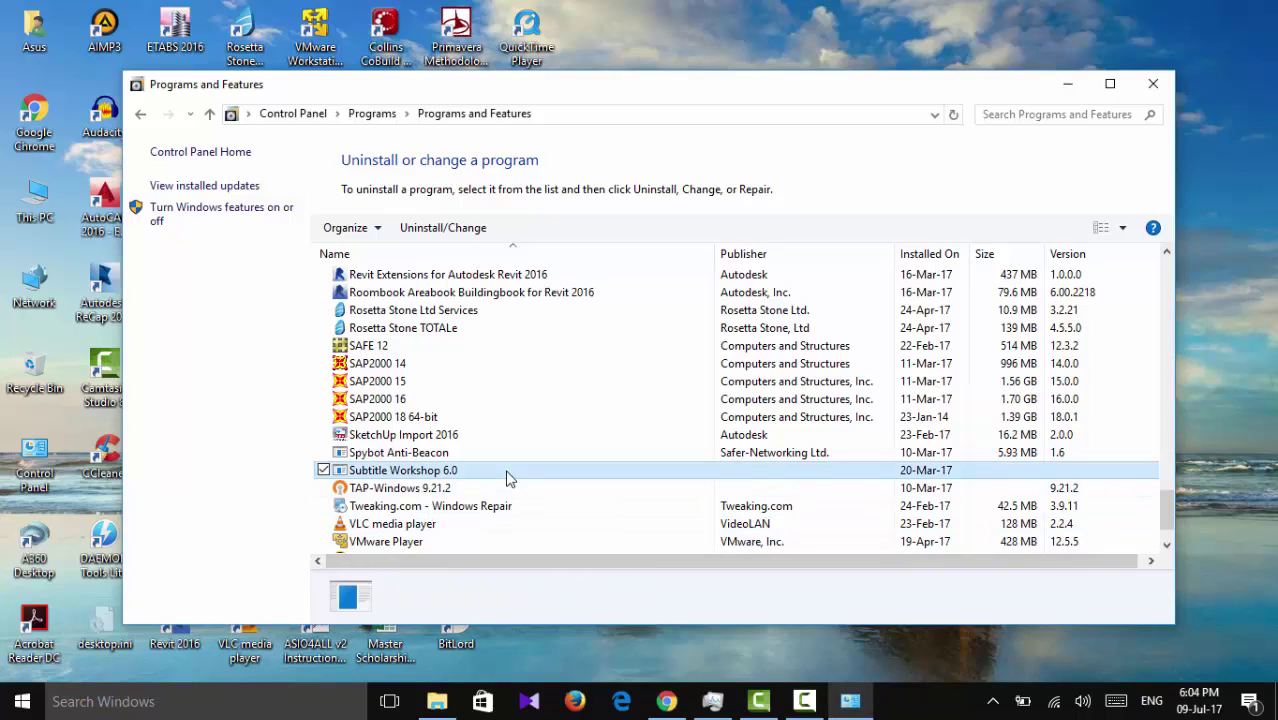
click(420, 232)
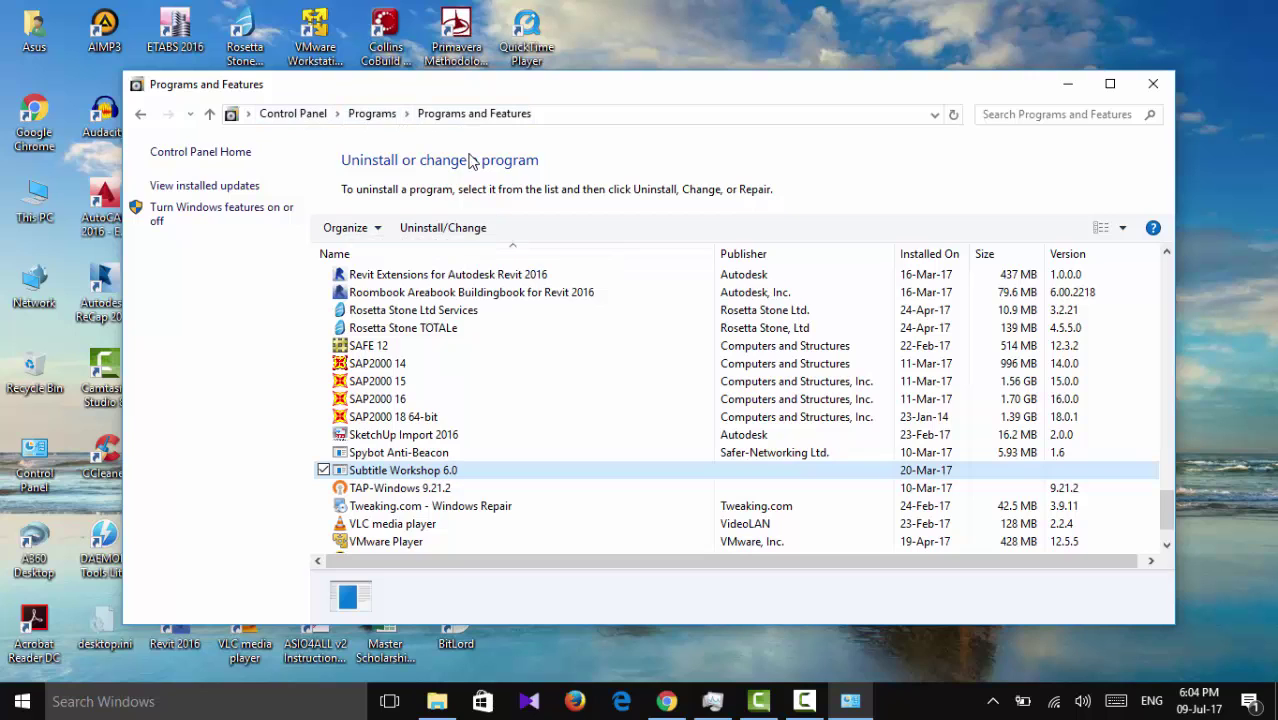
click(455, 236)
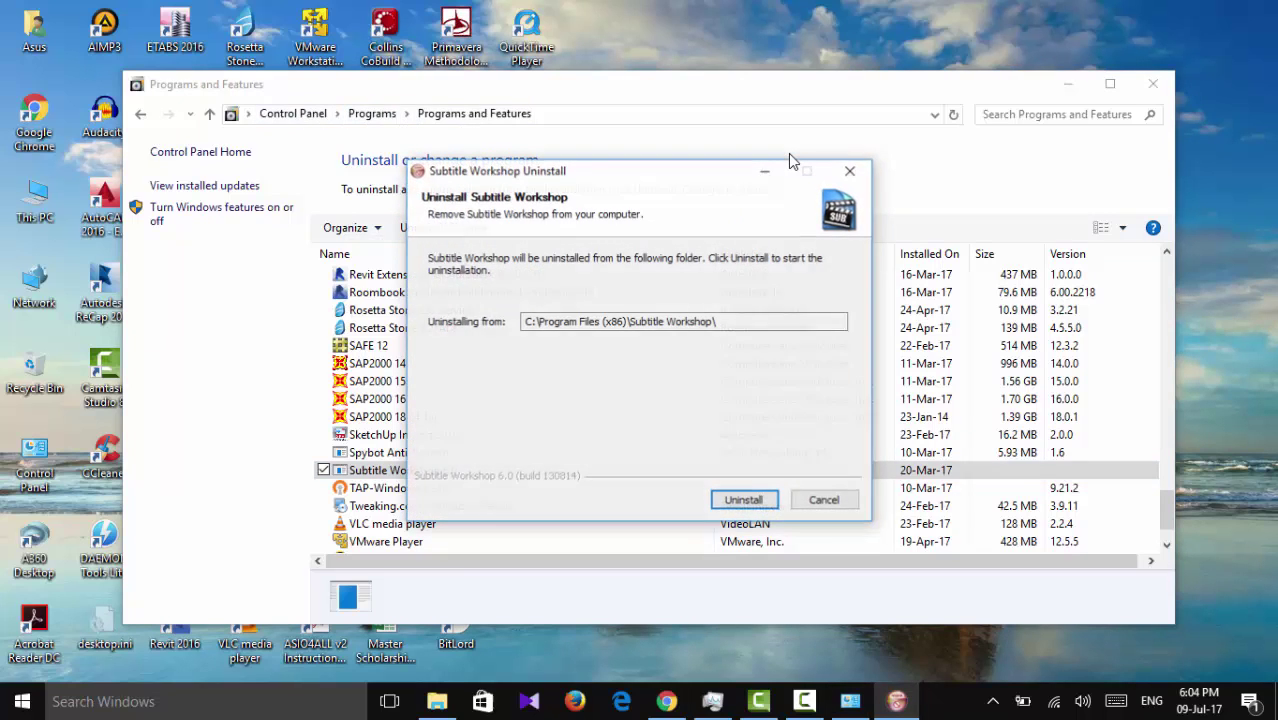
click(741, 501)
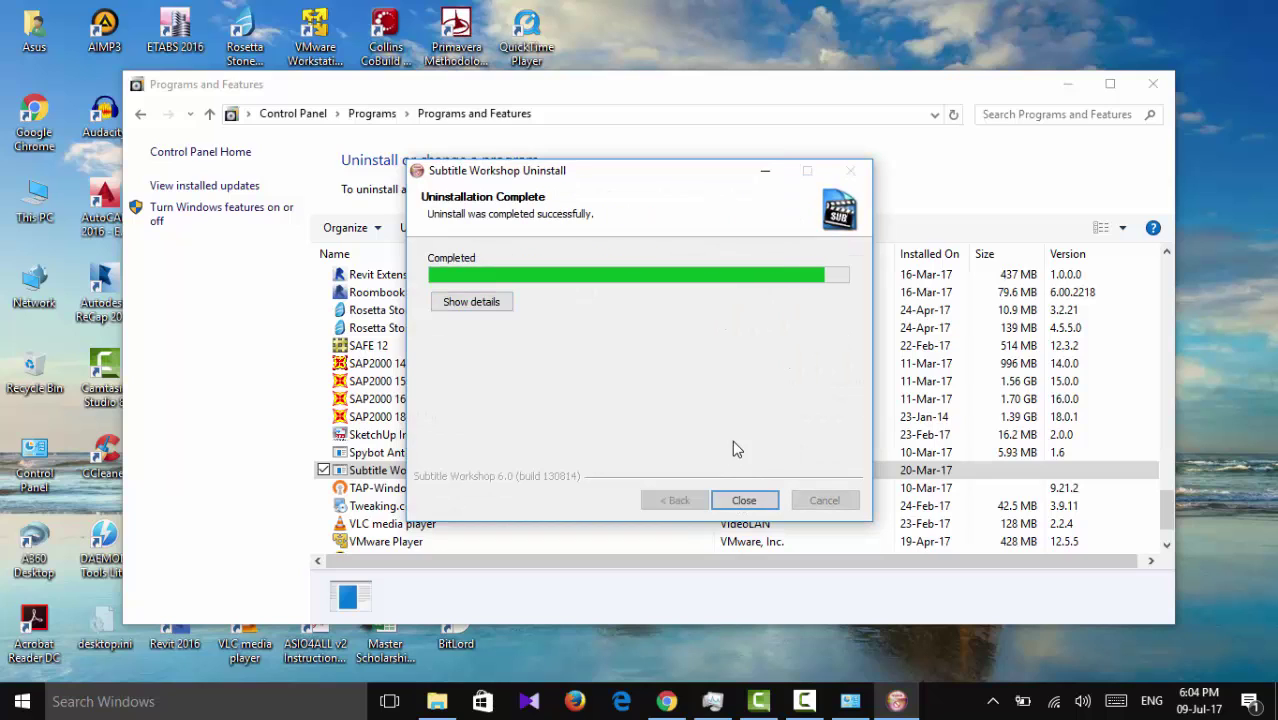
click(471, 302)
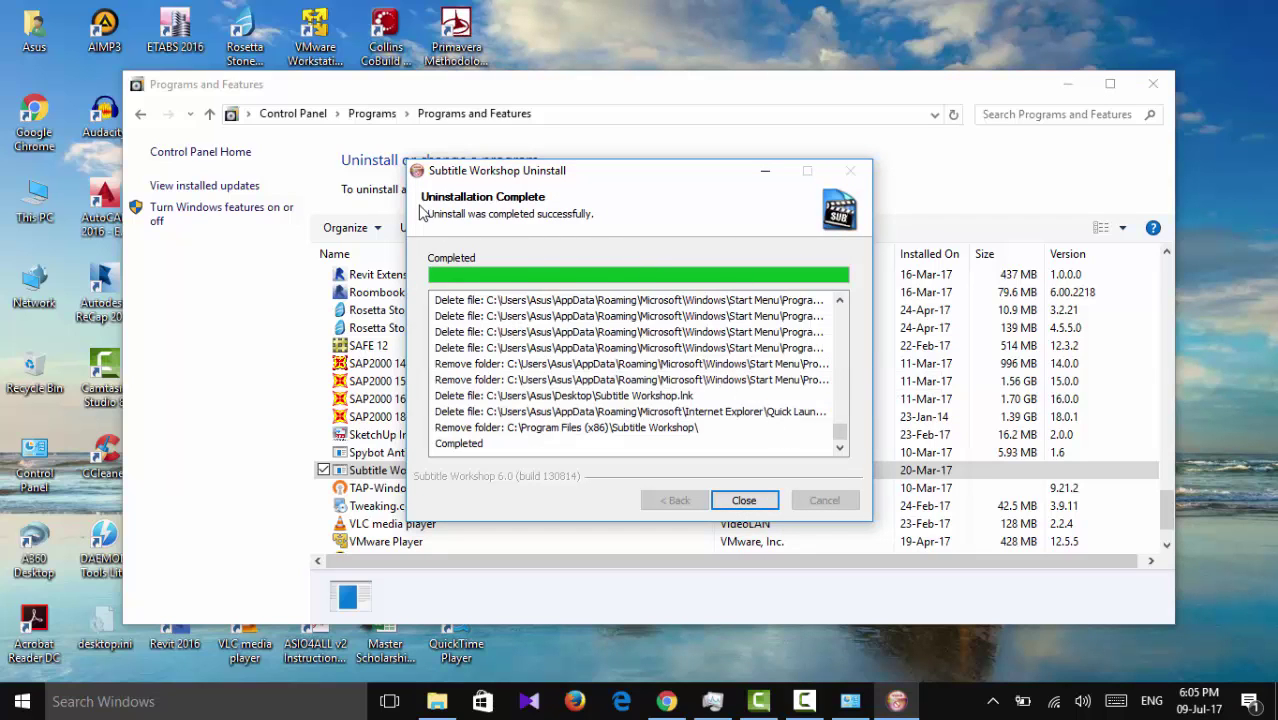
click(740, 502)
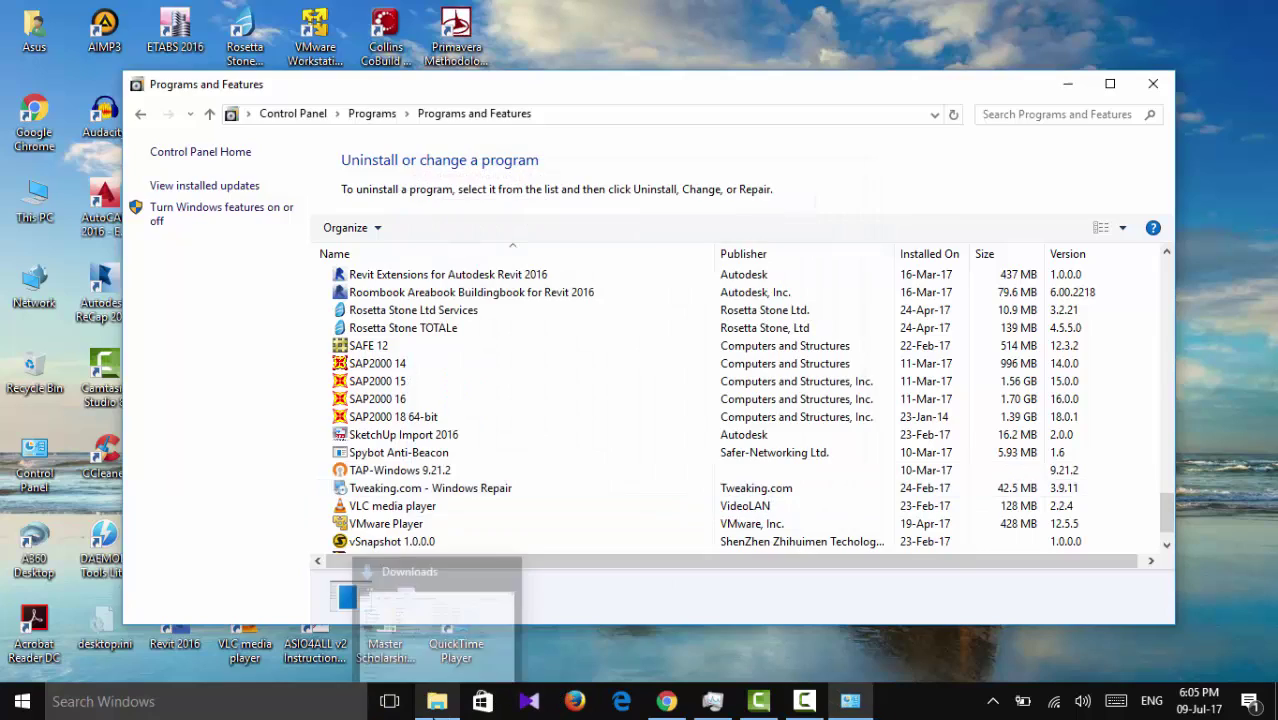
- Run the SubtitleWorkshop 6.0b installer from the Downloads folder as administrator
click(437, 701)
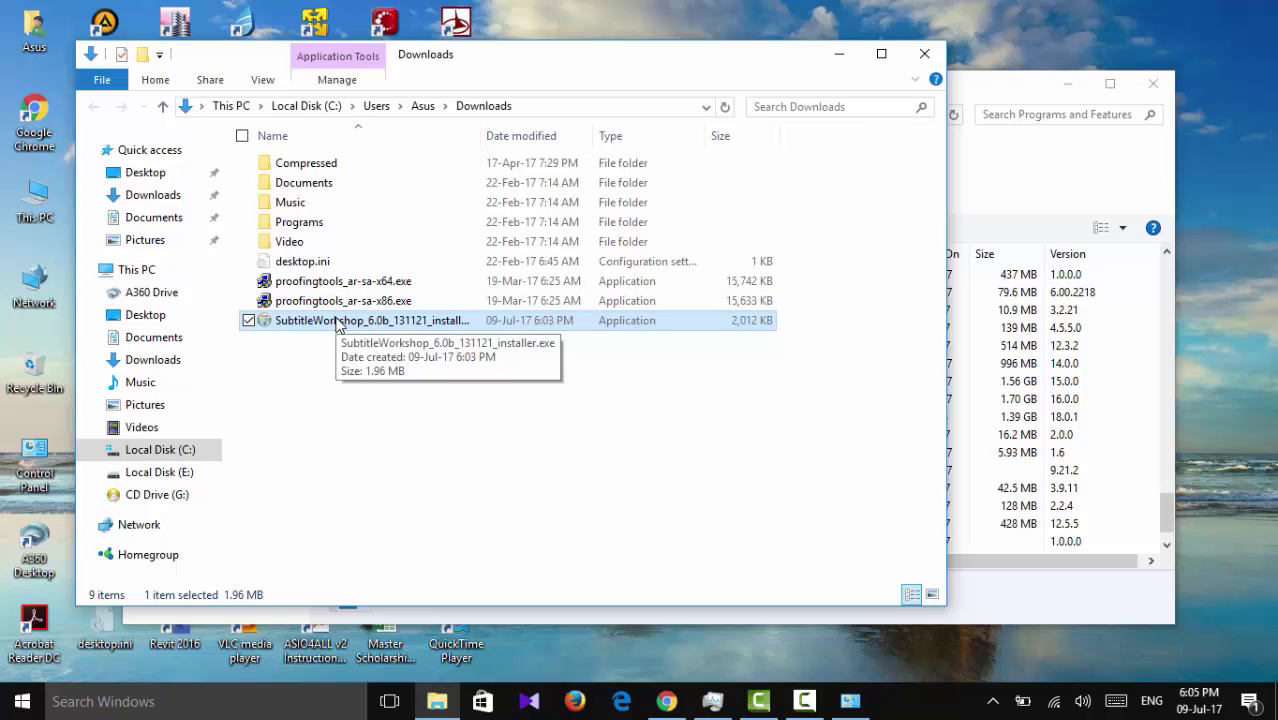
double_click(336, 322)
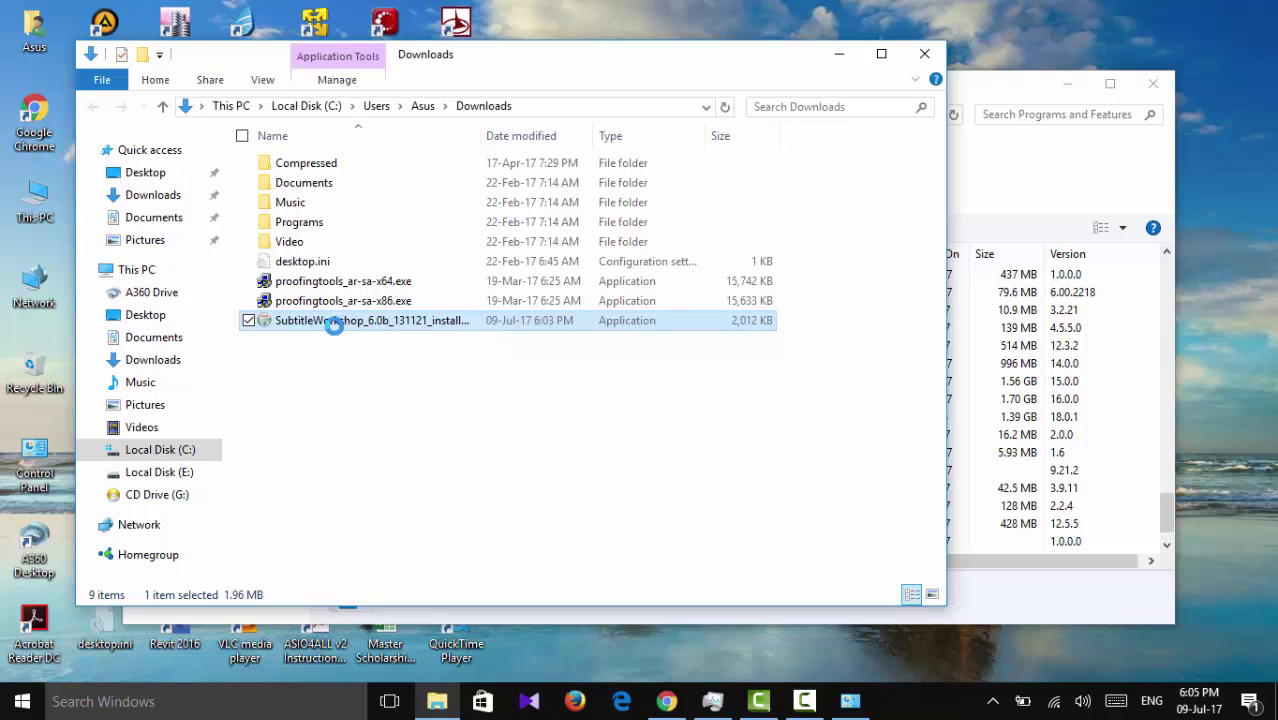
right_click(333, 323)
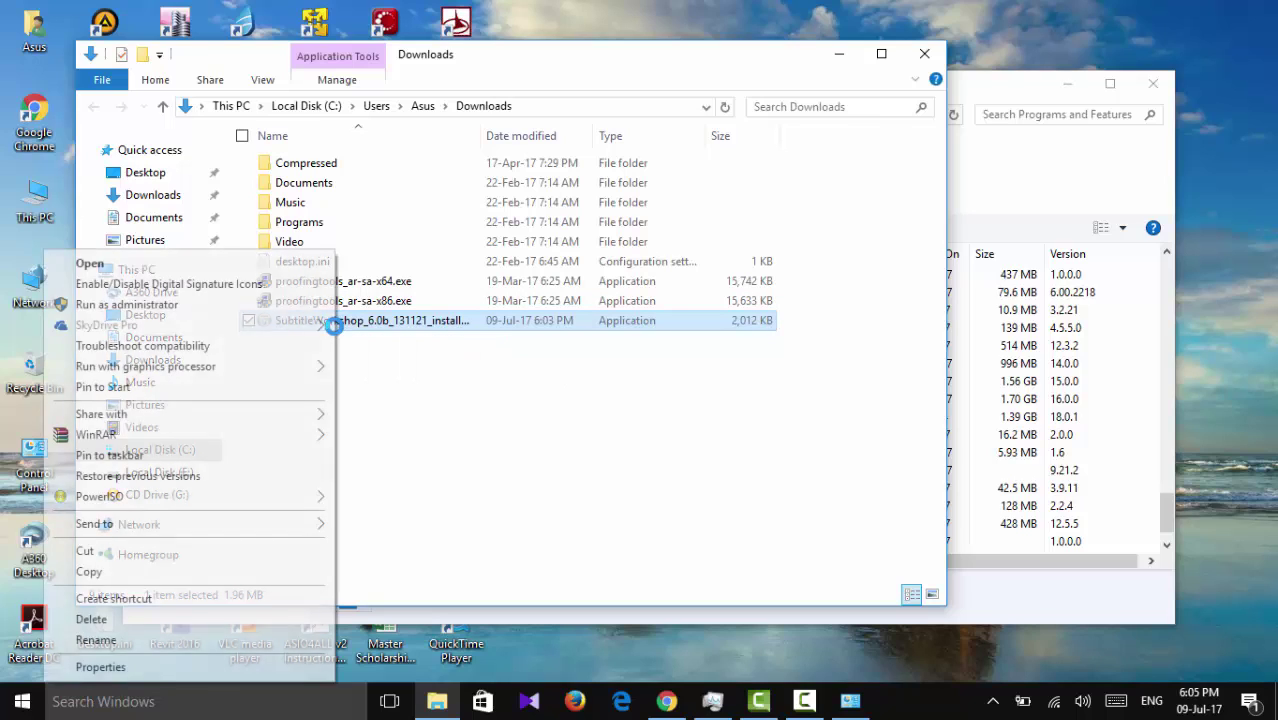
click(184, 305)
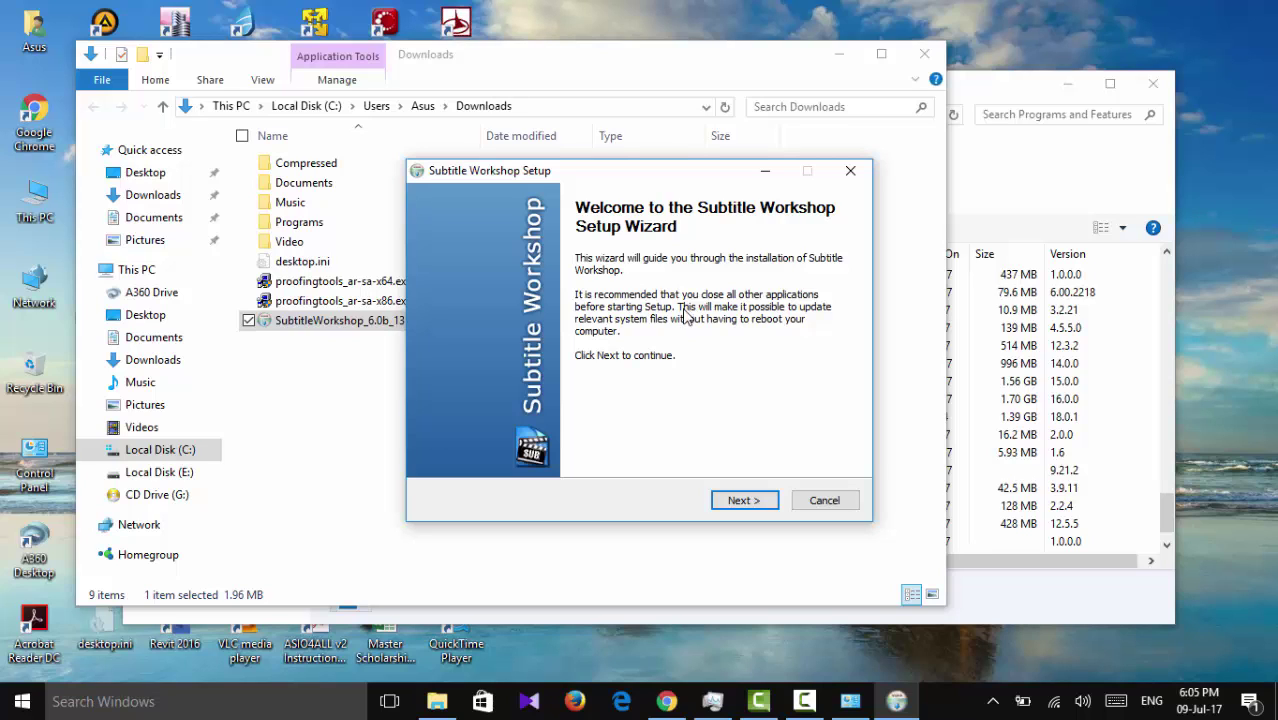
- Accept the GNU GPL licence, keep all components and install to C:\Program Files (x86)\Subtitle Workshop
click(741, 500)
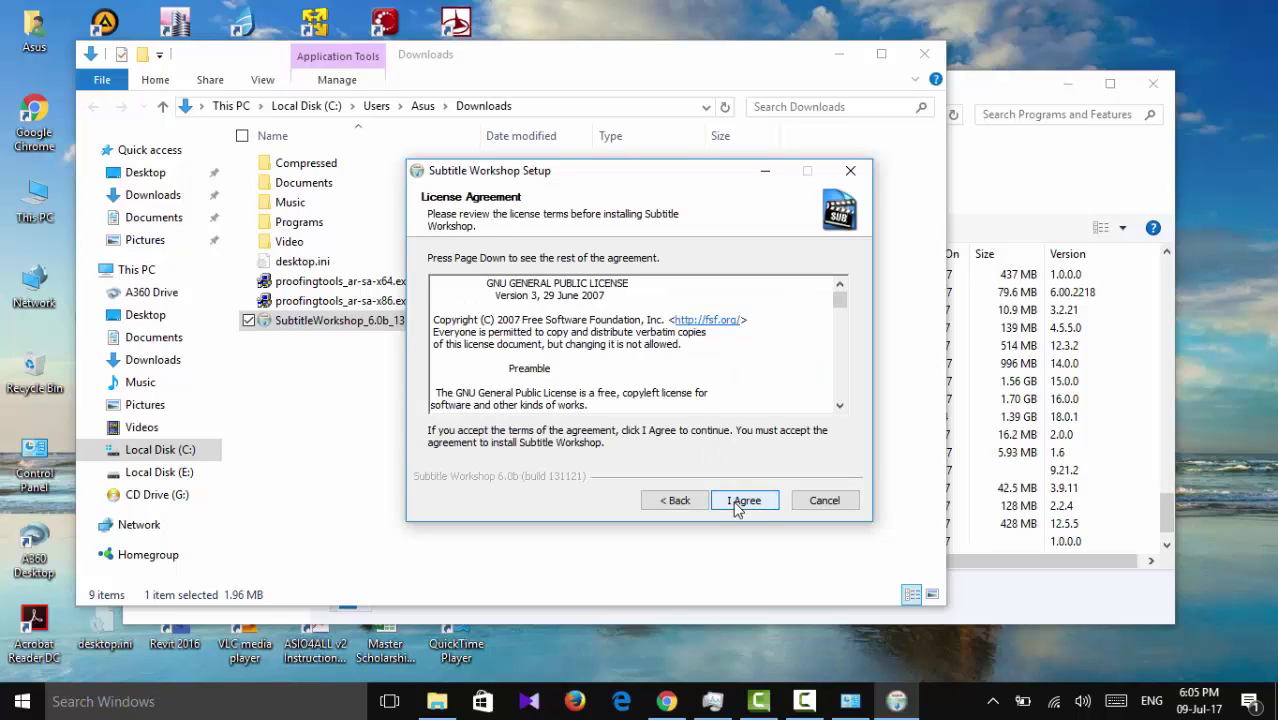
click(741, 500)
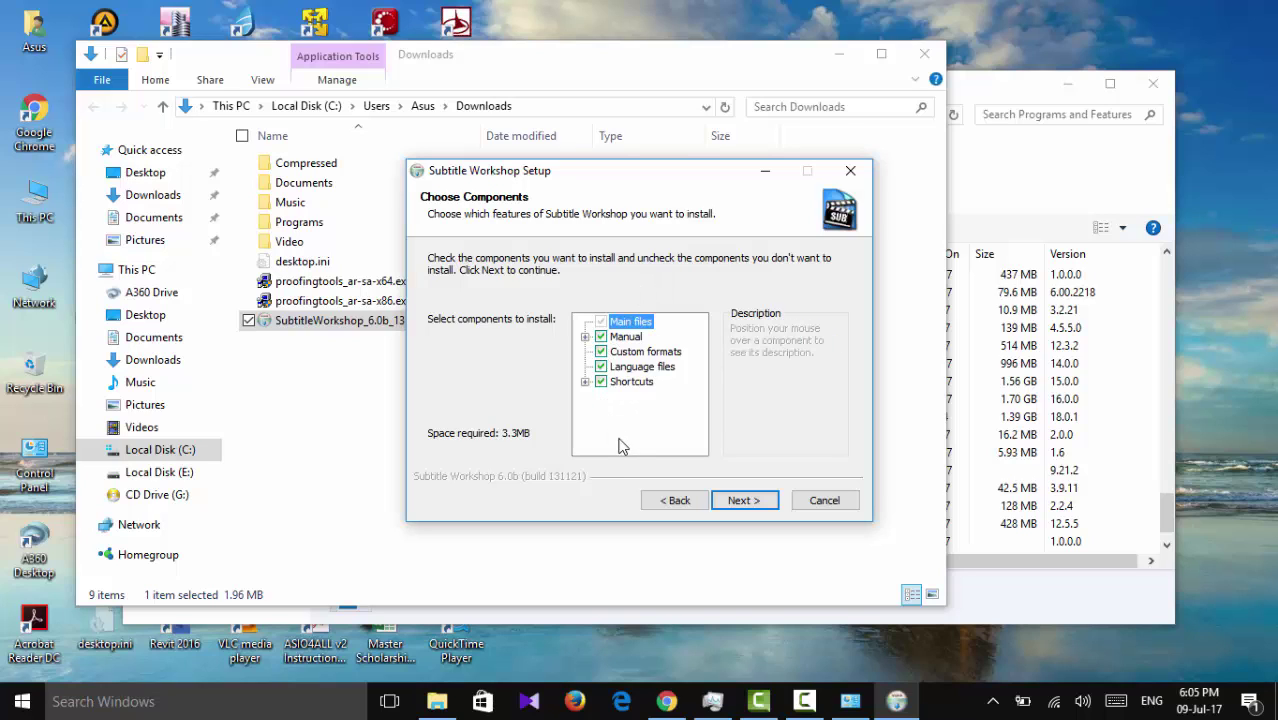
click(585, 382)
click(585, 382)
click(585, 337)
click(585, 337)
click(724, 503)
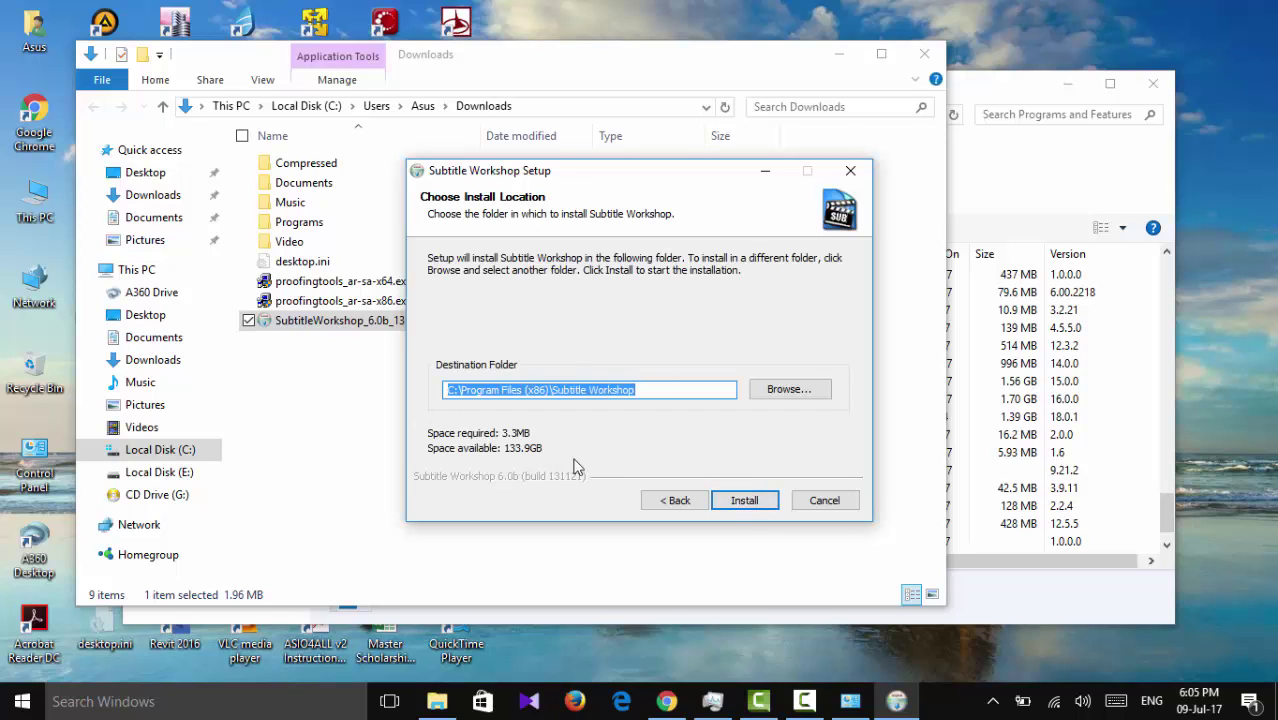
click(733, 500)
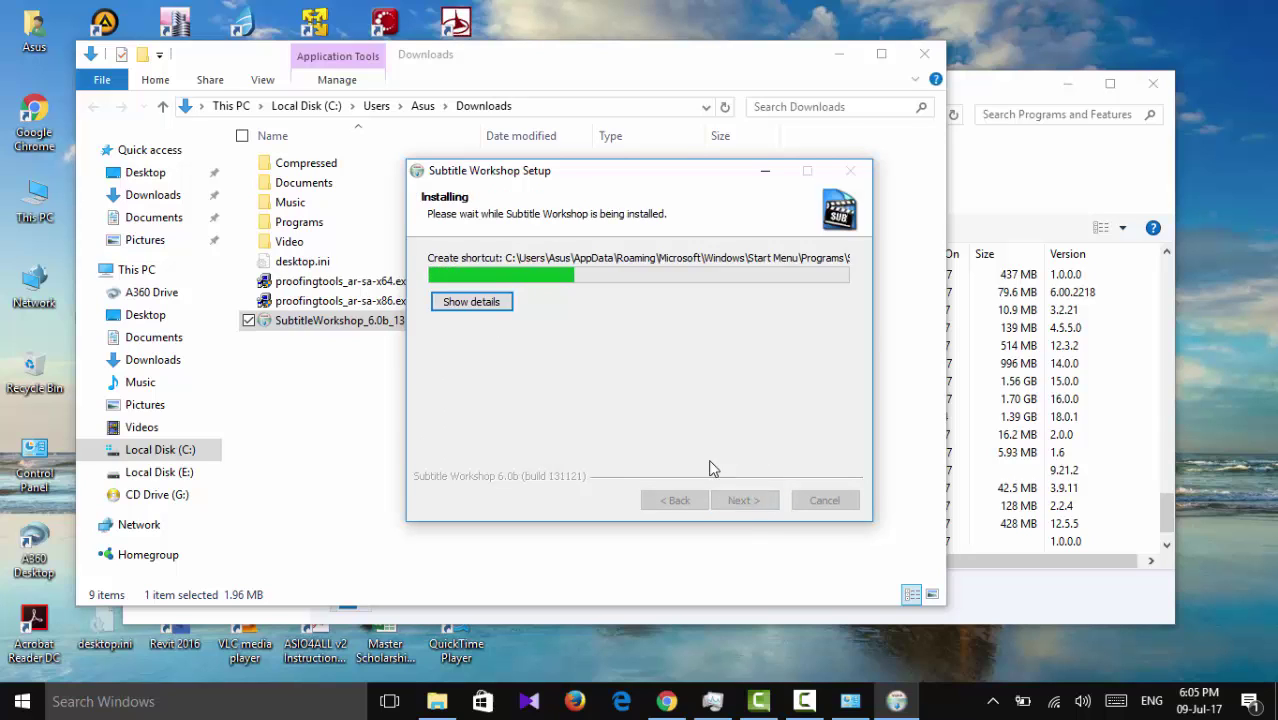